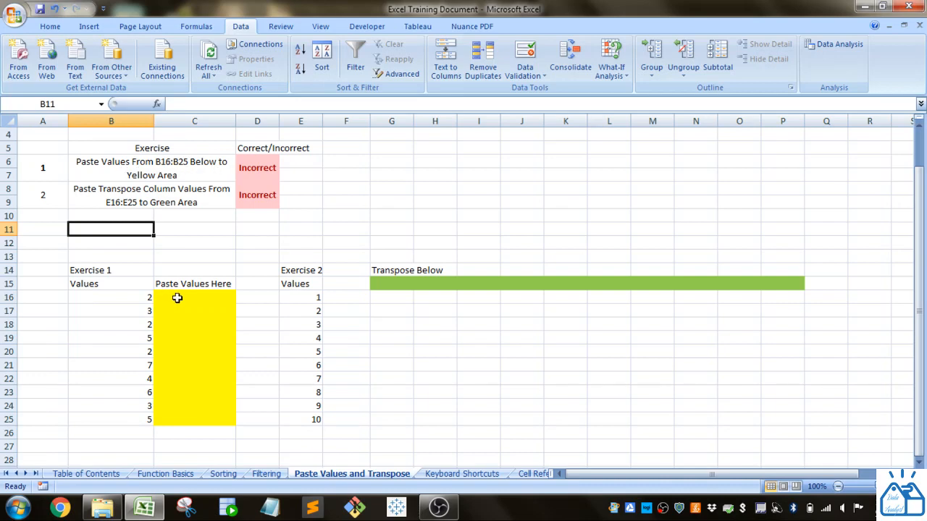
Step: Review Exercise 1's instructions, the source values in B16:B25 and the yellow target range C16:C25
drag(175, 298, 176, 427)
scroll(176, 427, up, 1)
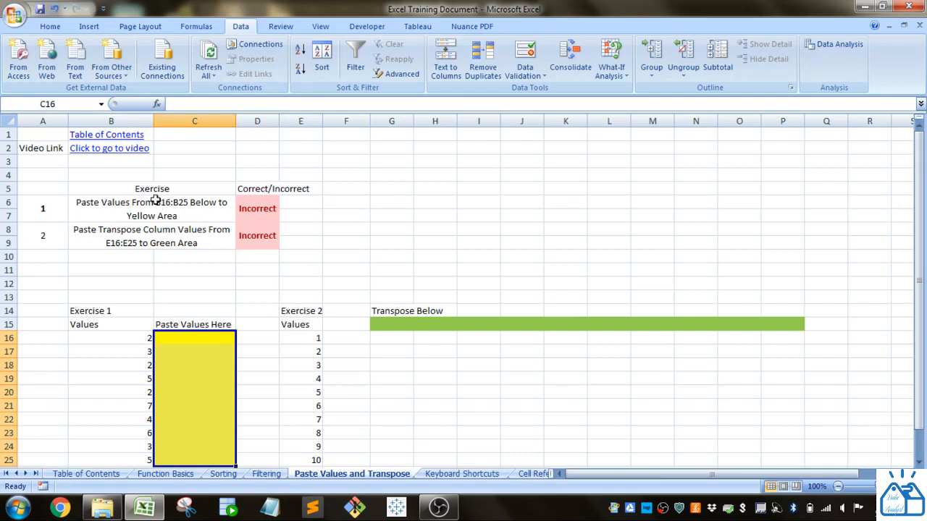
click(125, 121)
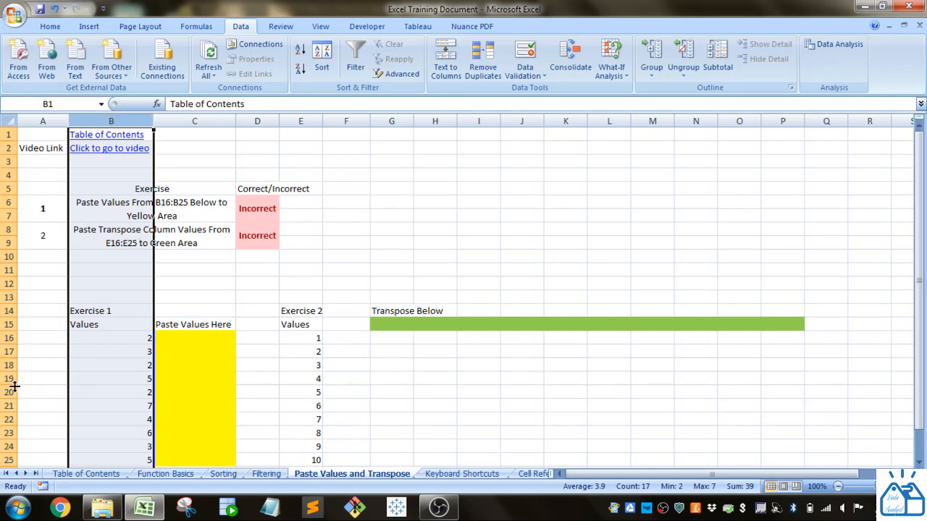
click(107, 338)
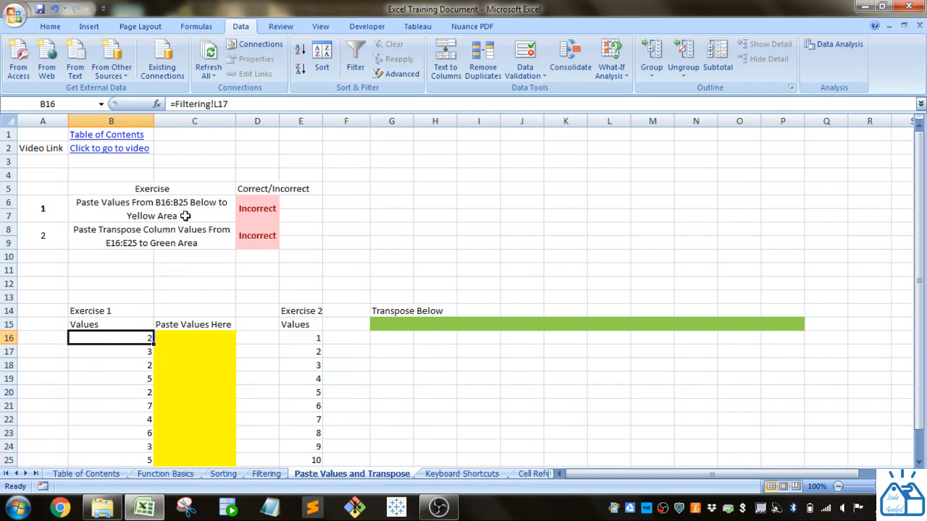
scroll(185, 223, down, 1)
mouse_move(123, 297)
mouse_down()
mouse_move(124, 415)
mouse_move(108, 345)
mouse_move(113, 301)
mouse_up()
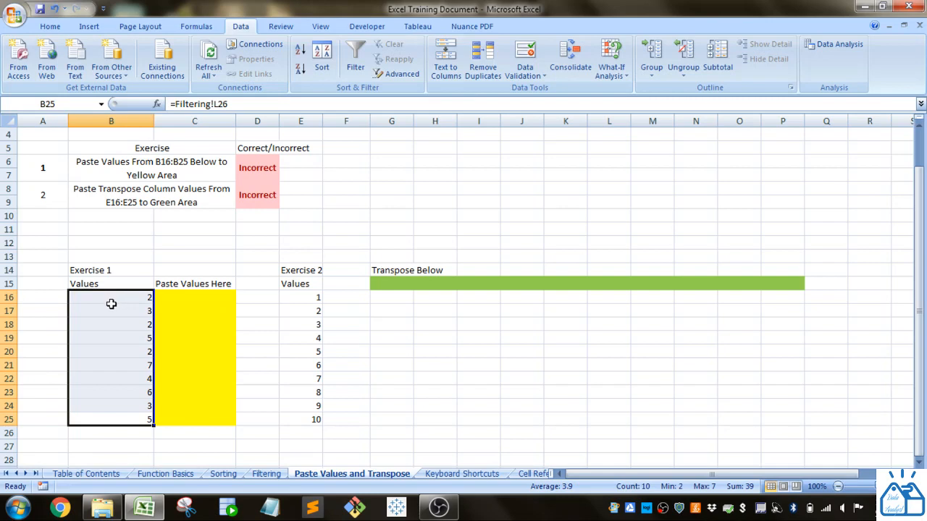
scroll(111, 305, up, 1)
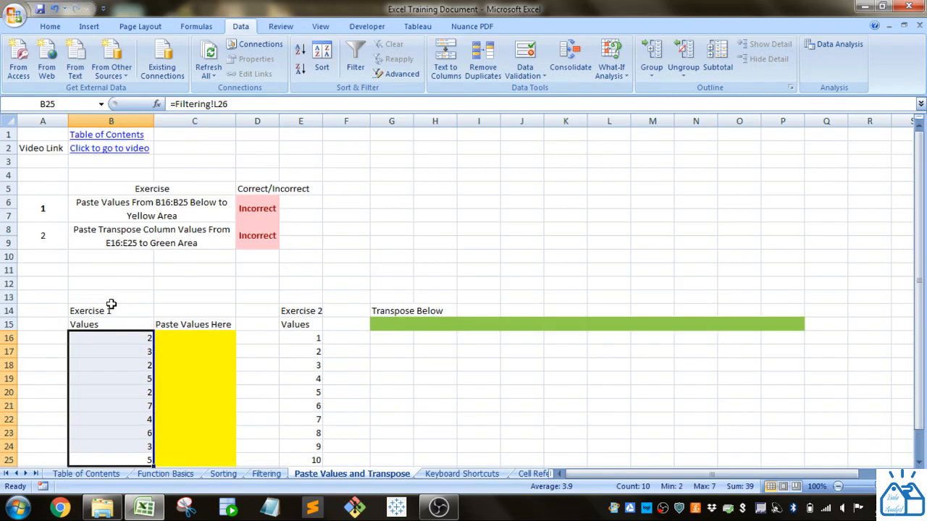
scroll(111, 304, down, 1)
scroll(111, 305, up, 1)
Step: Inspect the formulas behind the Exercise 1 source values in B17 and B18 without altering them
click(108, 351)
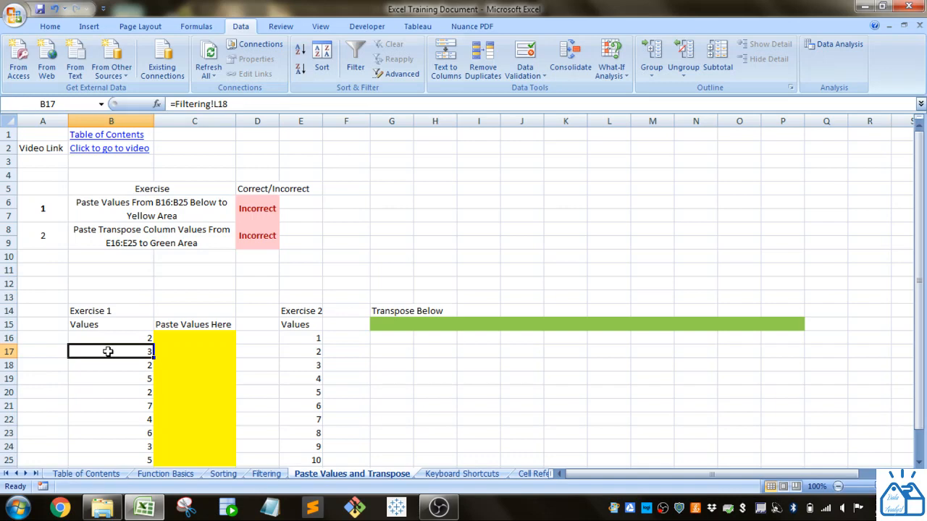
key(Down)
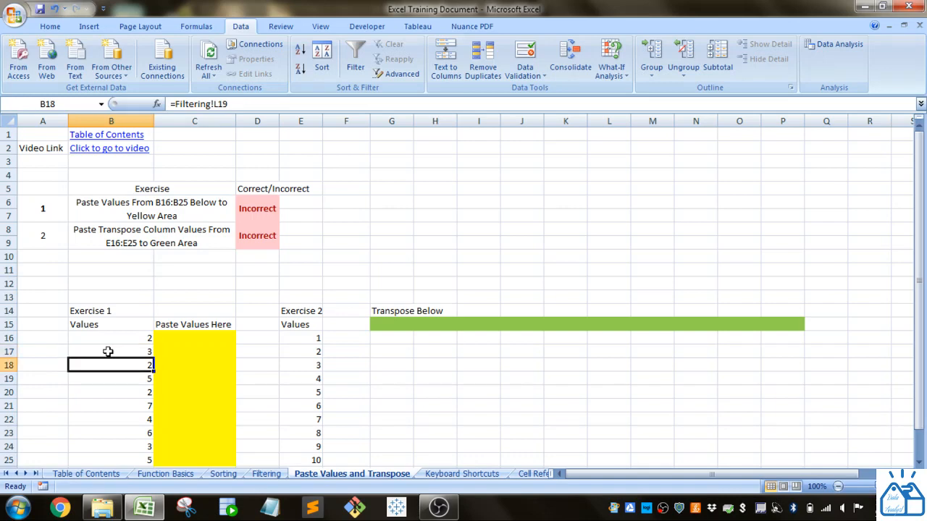
drag(231, 105, 170, 104)
click(250, 104)
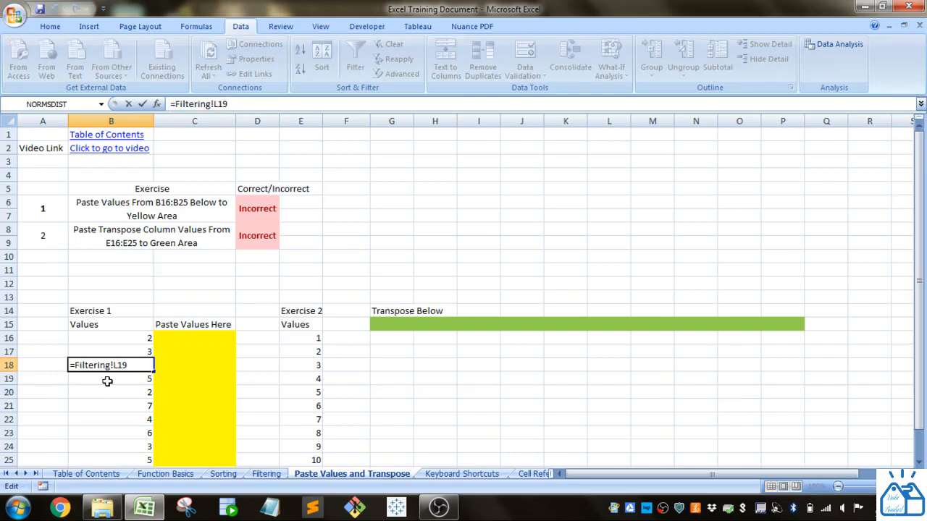
key(Escape)
Step: Copy cell B16 and try an ordinary paste into C16 in the yellow area
click(121, 336)
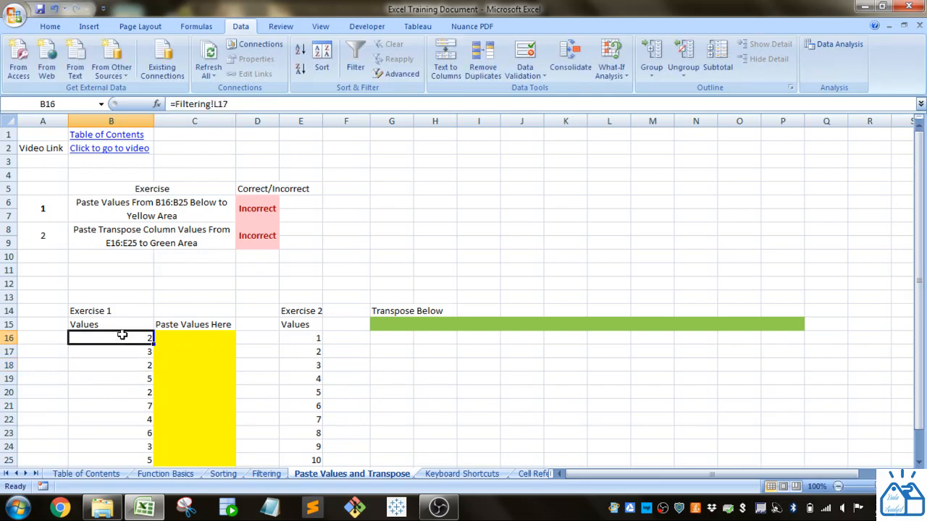
key(ctrl+c)
click(192, 337)
key(ctrl+v)
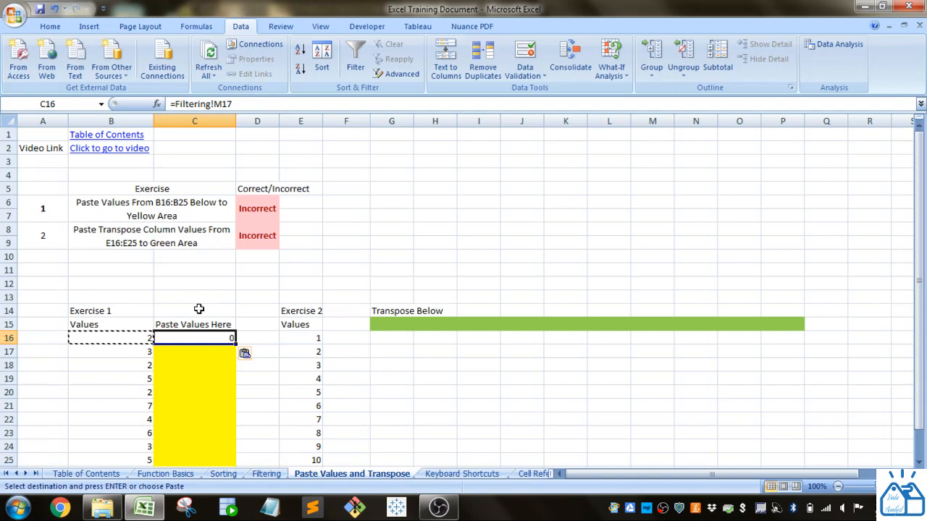
key(Escape)
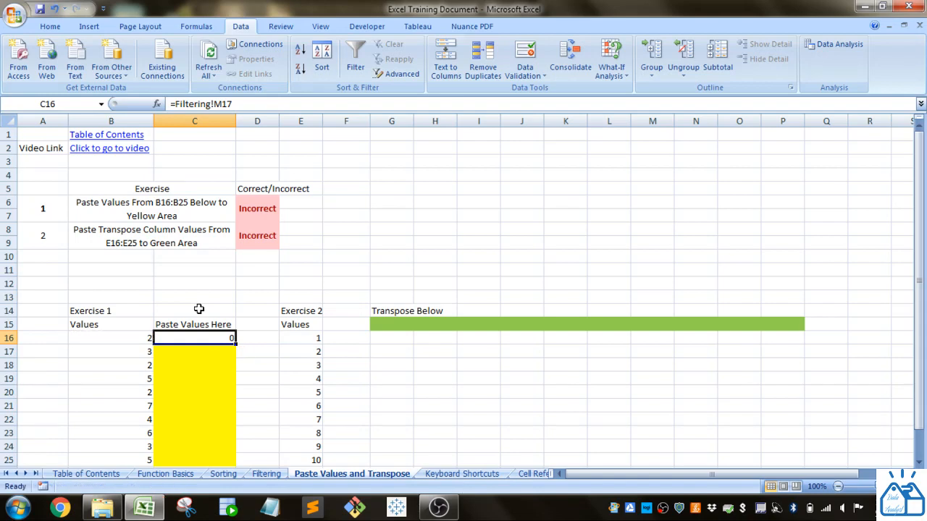
click(202, 394)
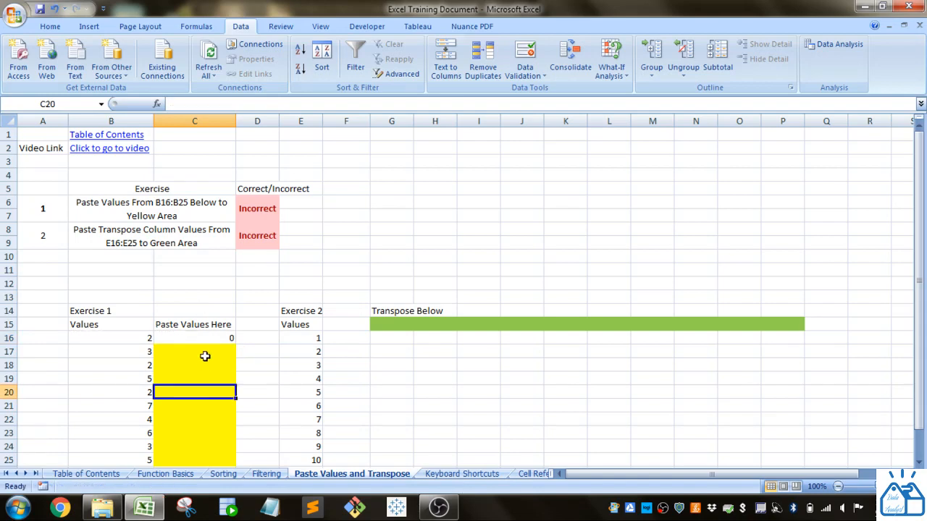
Step: Copy B16:B25 and paste only the values into the yellow area starting at C16
click(138, 338)
scroll(134, 337, down, 2)
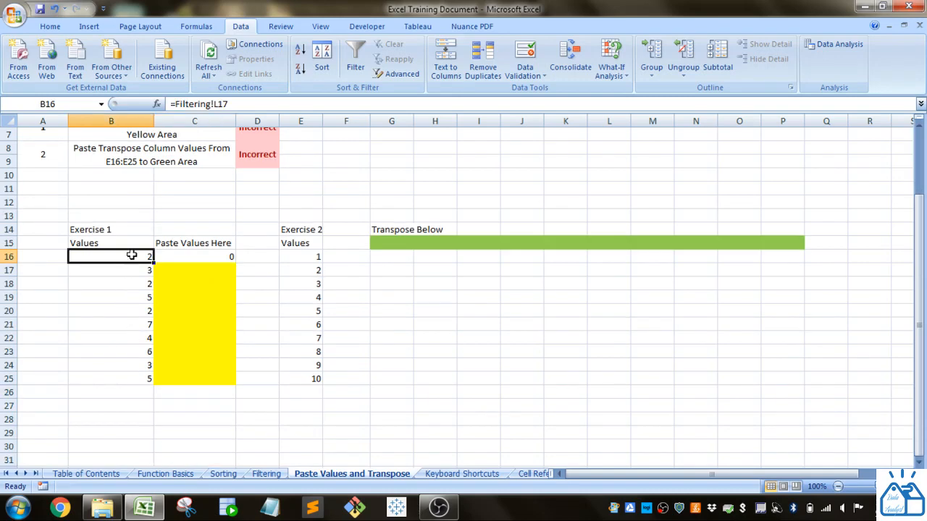
drag(130, 255, 122, 376)
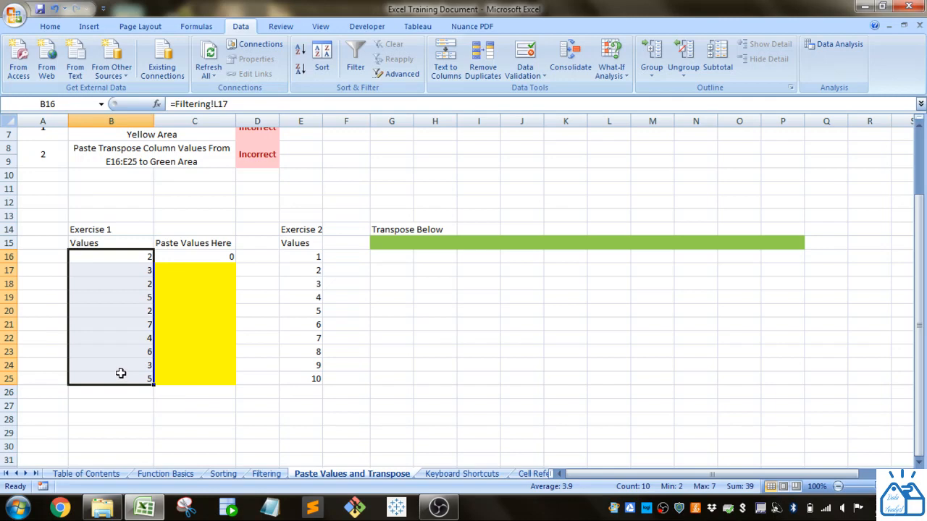
right_click(122, 375)
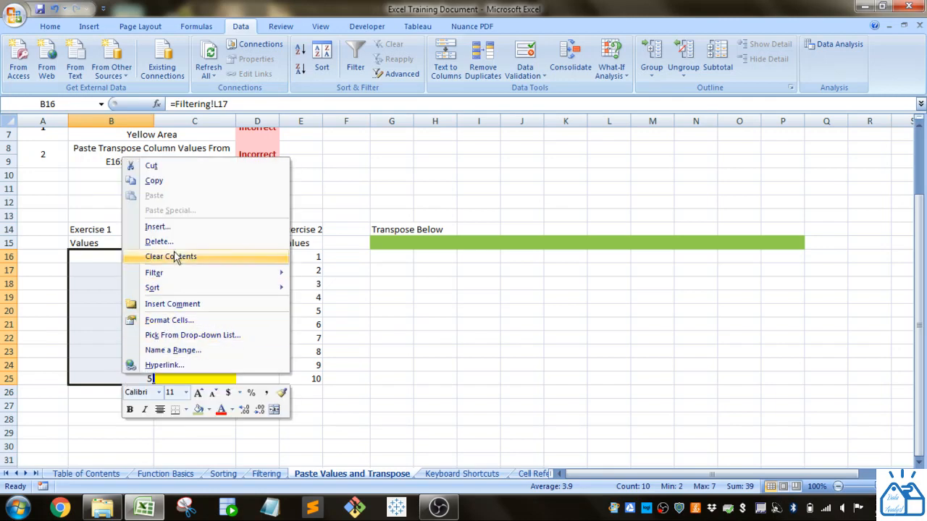
click(177, 183)
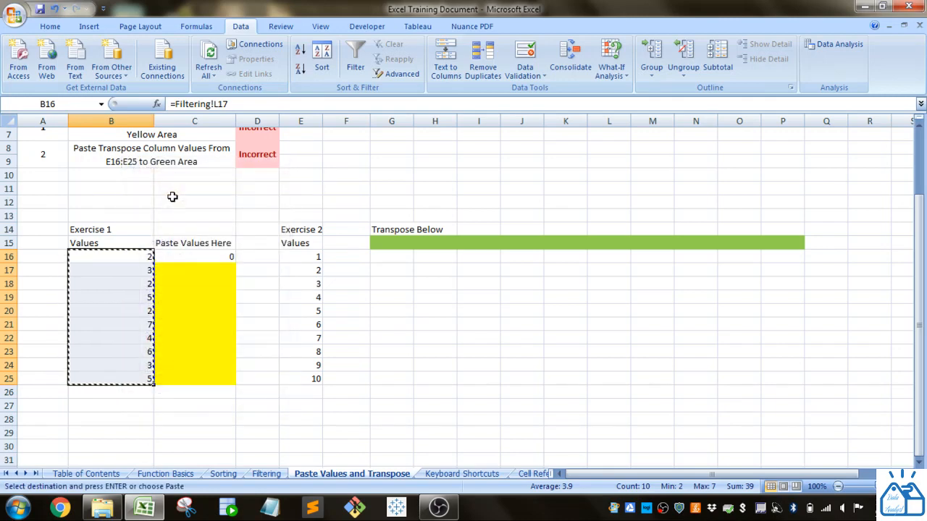
scroll(172, 197, up, 2)
click(50, 27)
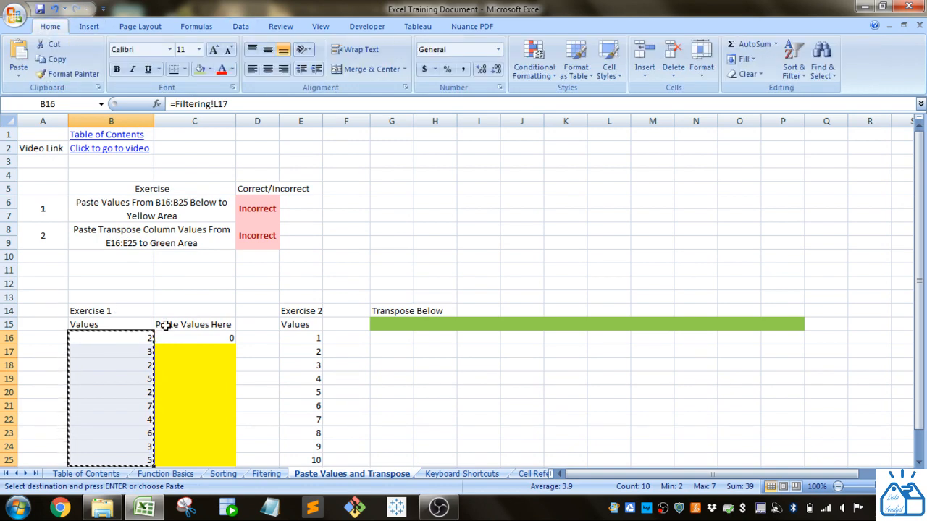
click(187, 349)
click(186, 338)
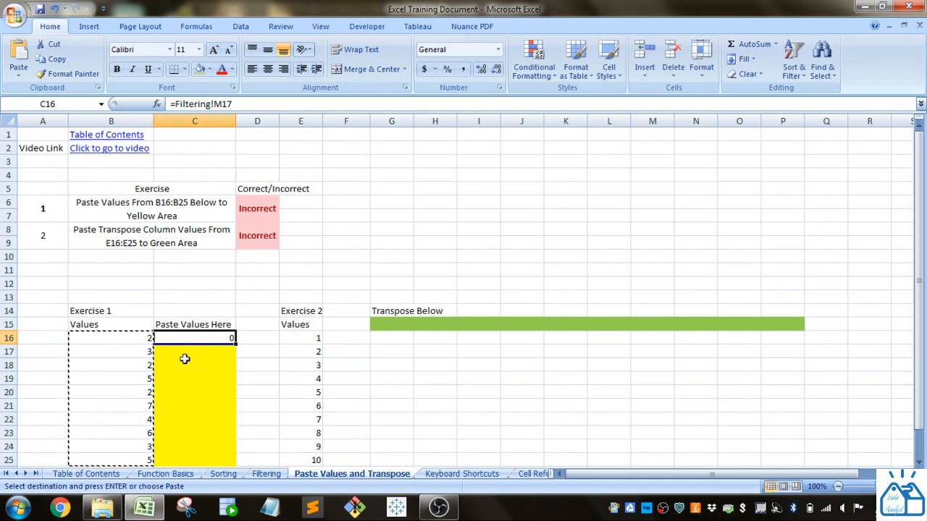
click(19, 77)
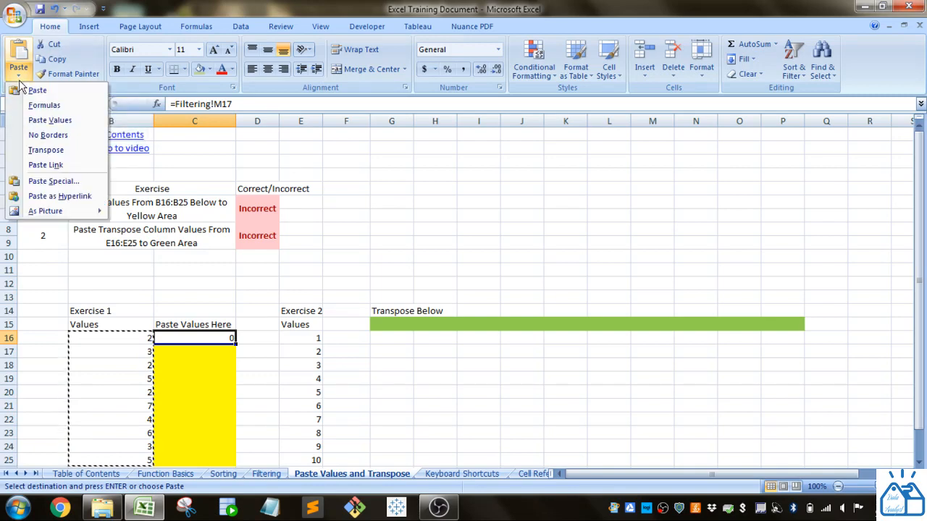
click(43, 120)
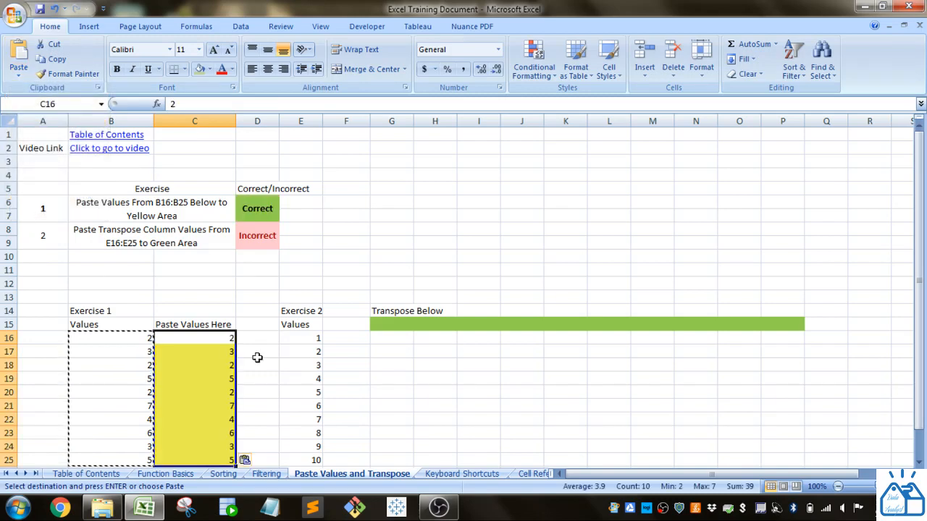
Step: Check the contents of the pasted cells C16:C25 against the source cells B16:B25 and the Exercise 1 result
scroll(258, 357, down, 1)
drag(189, 299, 208, 420)
click(218, 298)
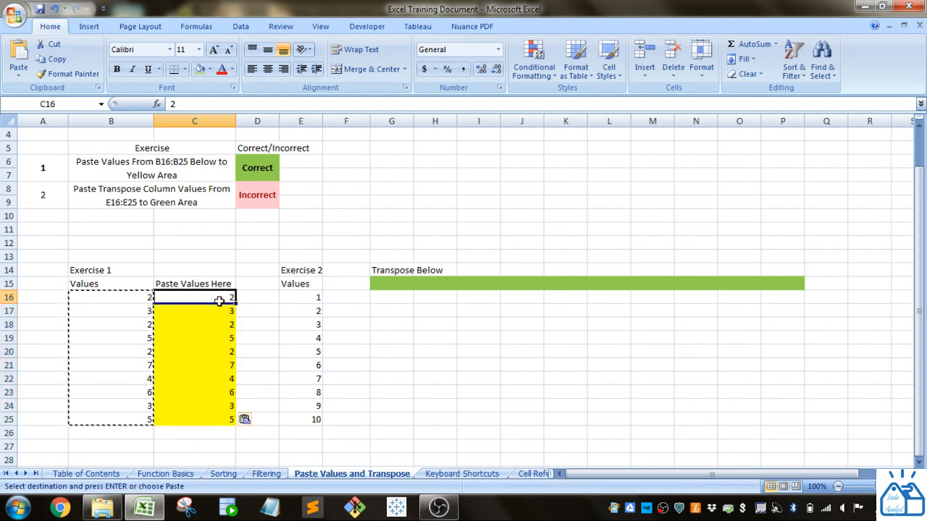
key(Down)
key(Down)
key(Down)
key(Down)
key(Down)
key(Down)
key(Down)
key(Down)
key(Down)
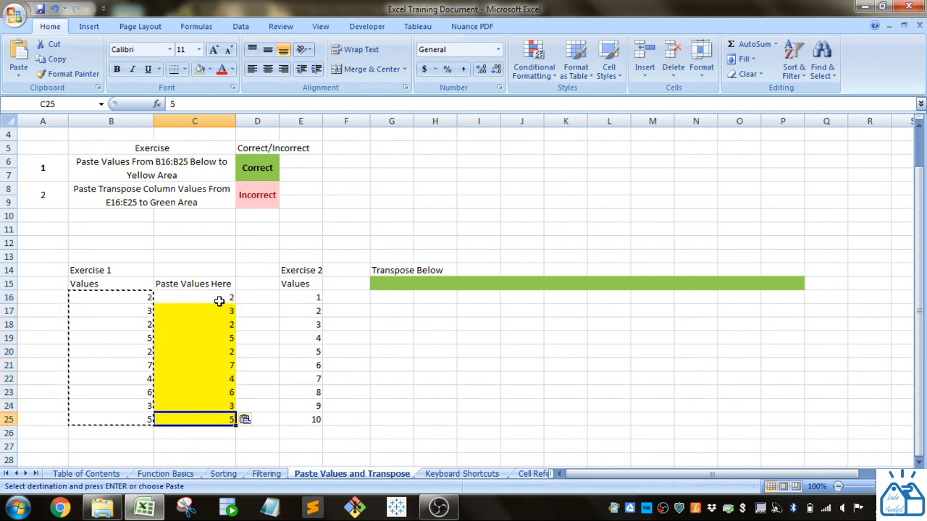
drag(130, 295, 118, 414)
click(207, 297)
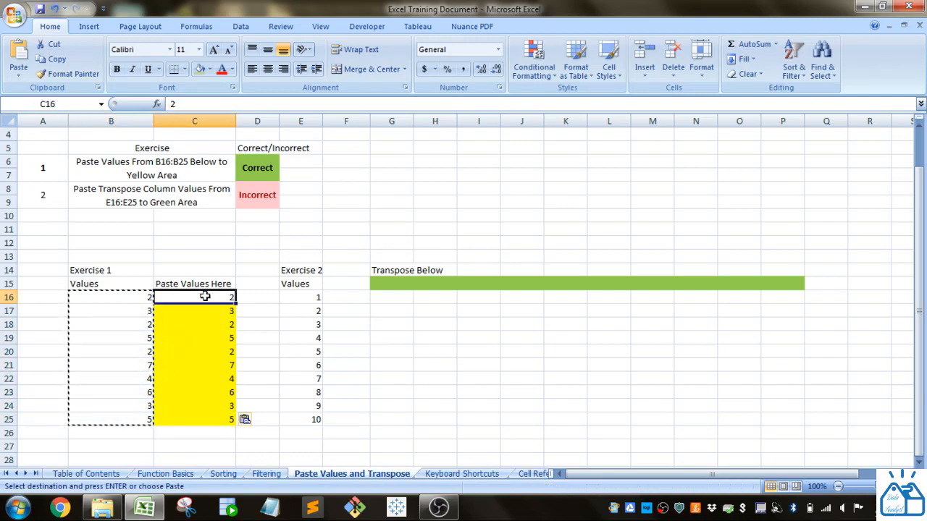
scroll(196, 346, up, 1)
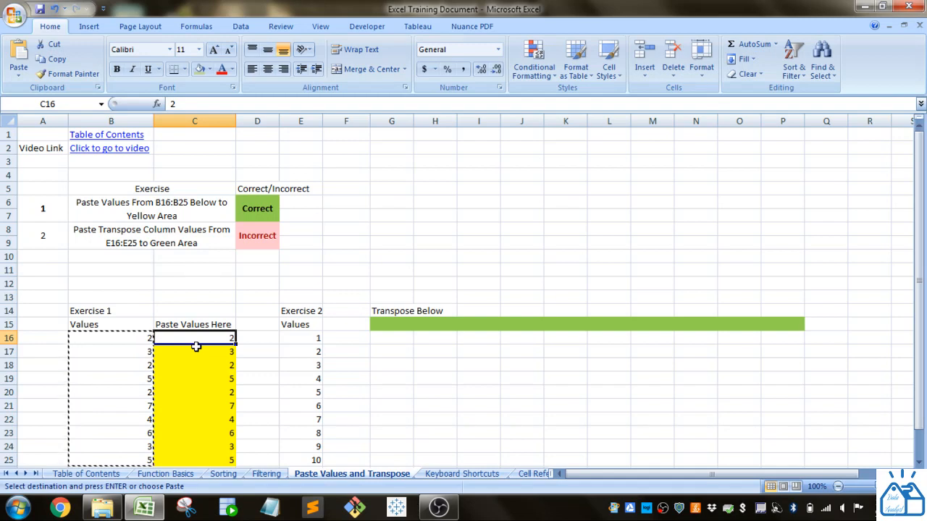
click(254, 271)
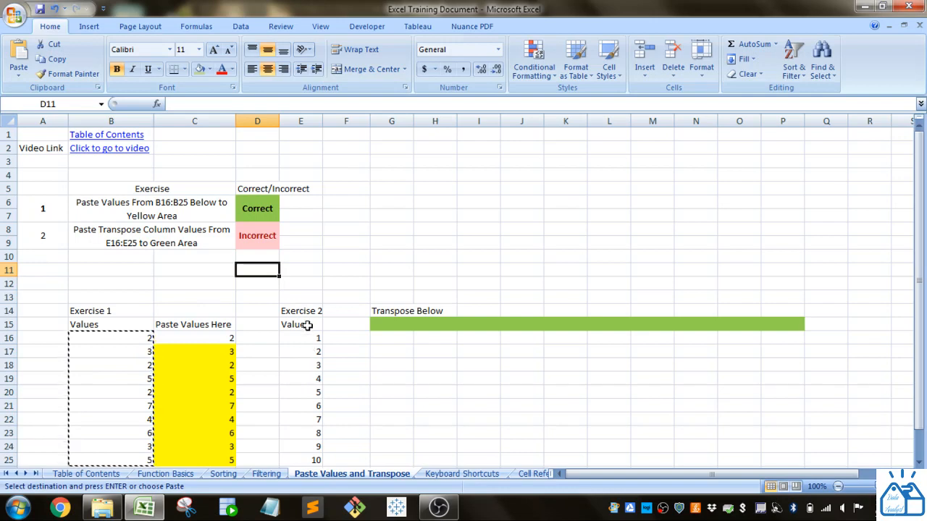
Step: Copy the Exercise 2 values in E16:E25 and paste them transposed into the green row starting at G15
click(308, 117)
scroll(296, 293, down, 1)
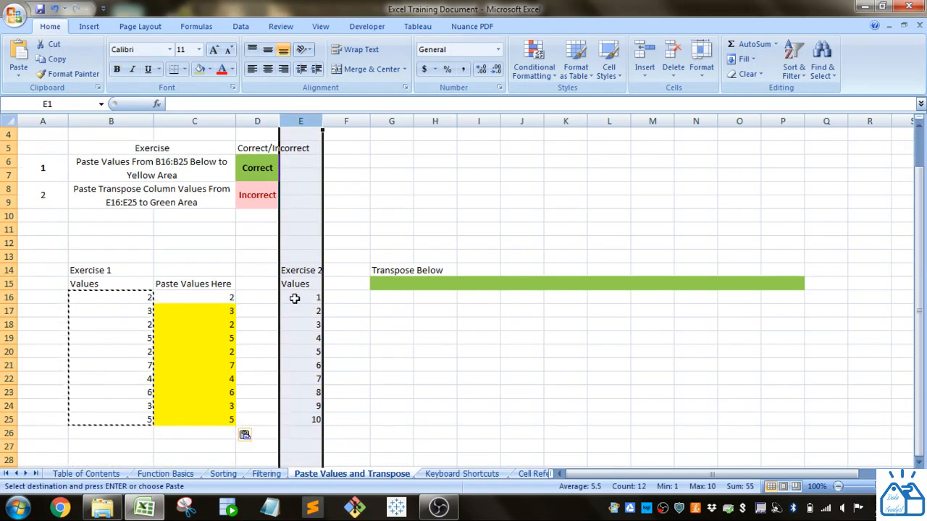
click(304, 296)
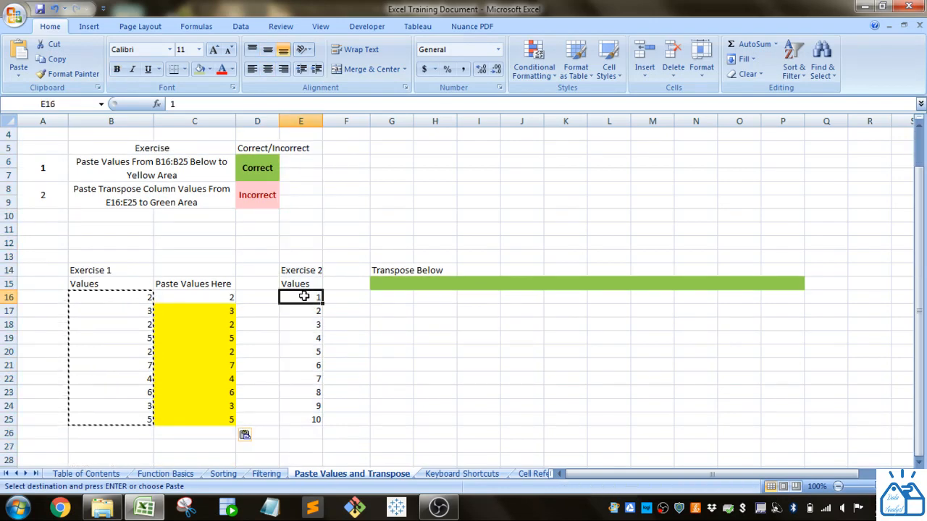
drag(304, 297, 308, 419)
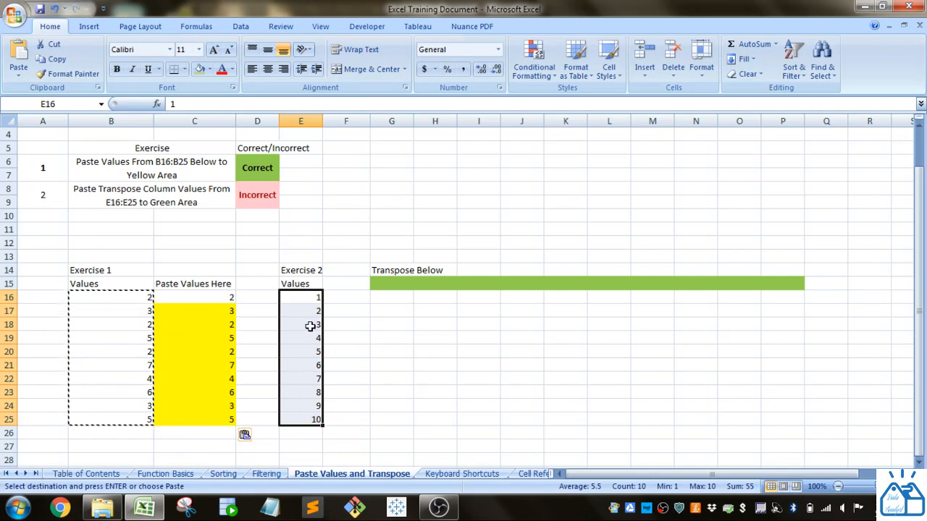
key(ctrl+c)
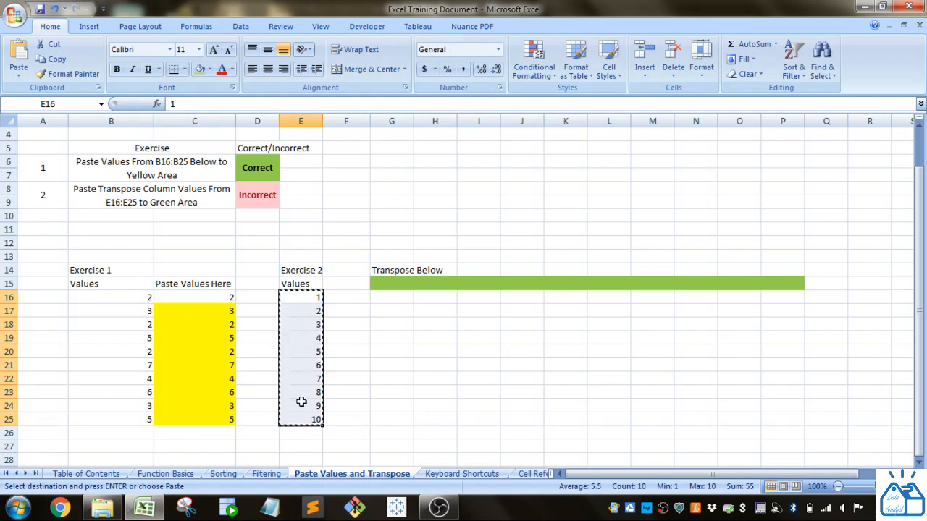
click(387, 287)
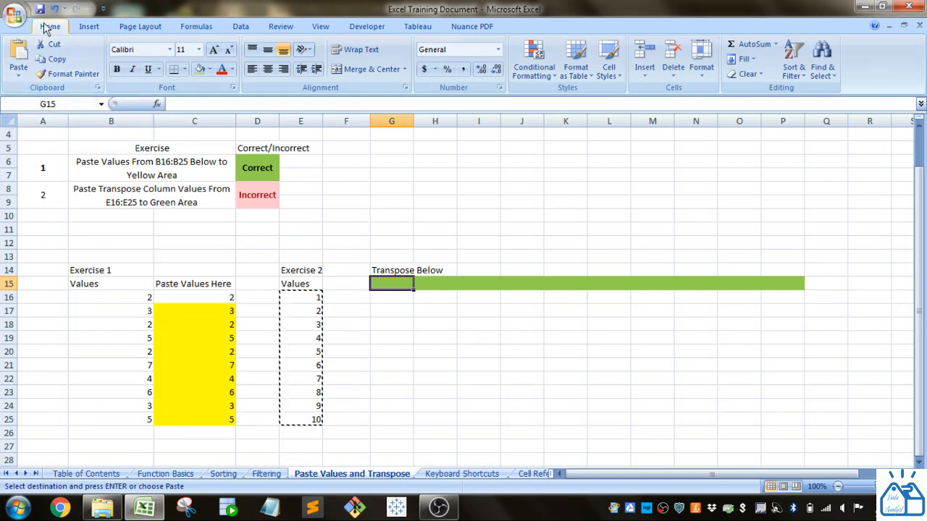
click(23, 73)
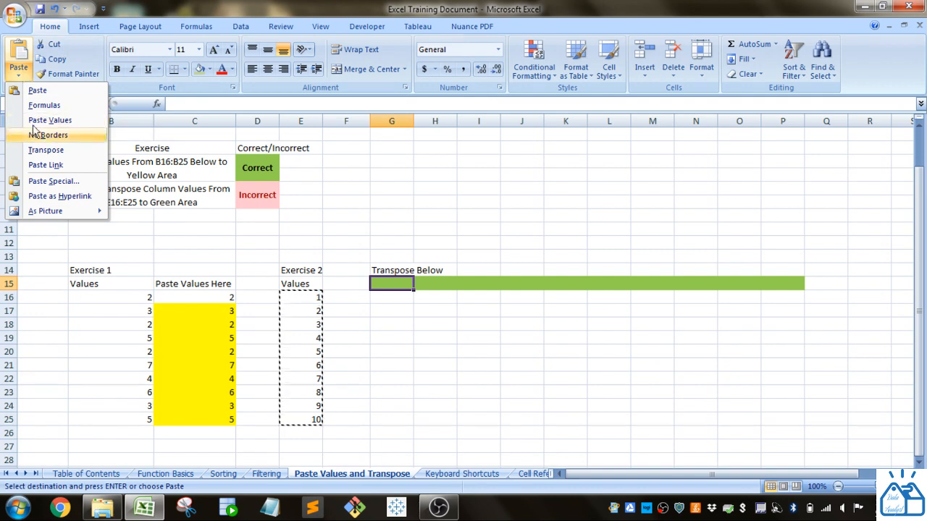
click(45, 150)
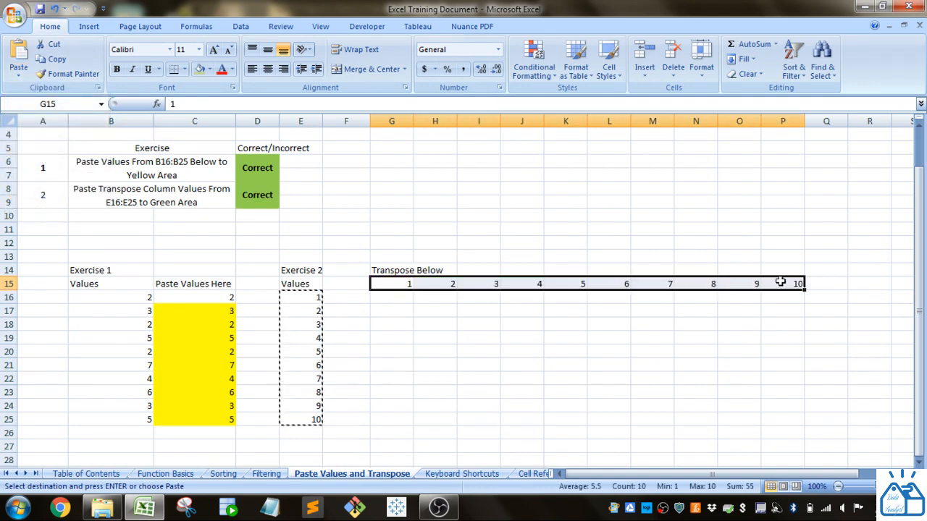
Step: Compare the source column E16:E25 with the transposed row G15:P15
drag(303, 292, 304, 420)
drag(410, 283, 792, 282)
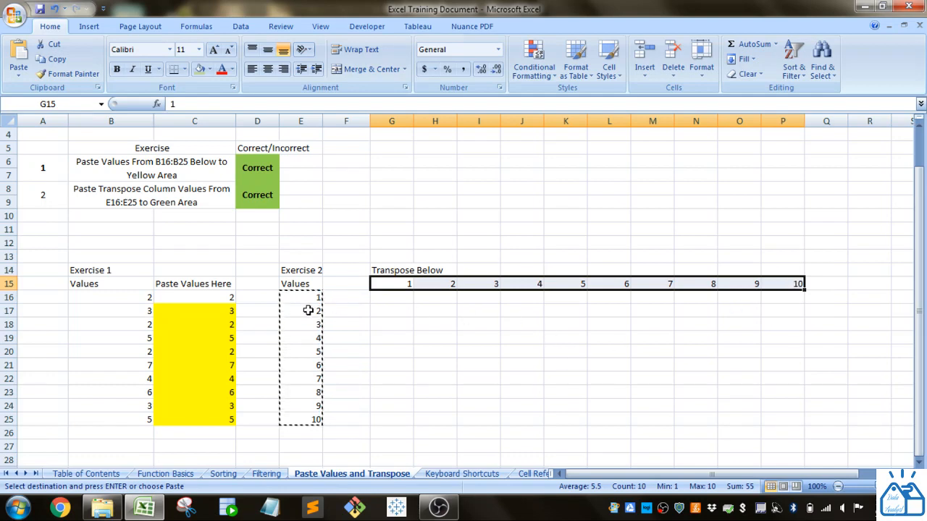
drag(307, 298, 346, 420)
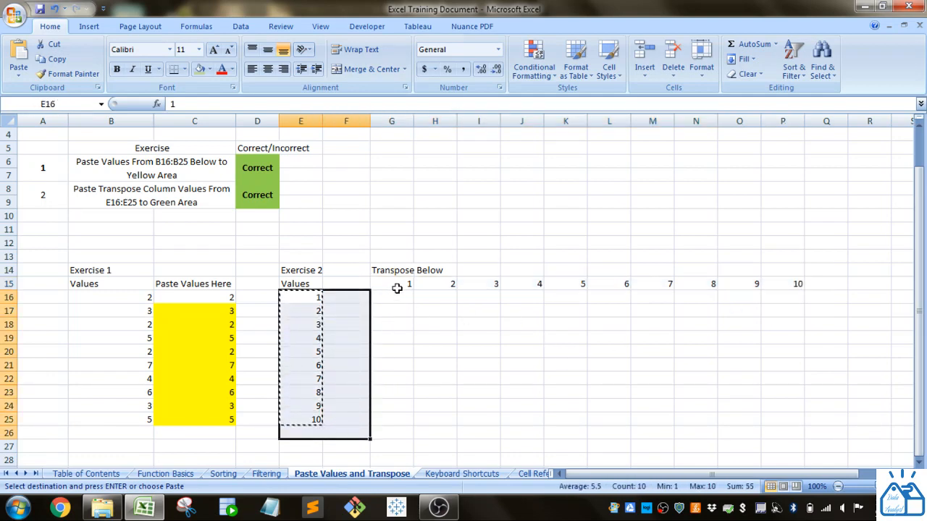
drag(393, 285, 779, 291)
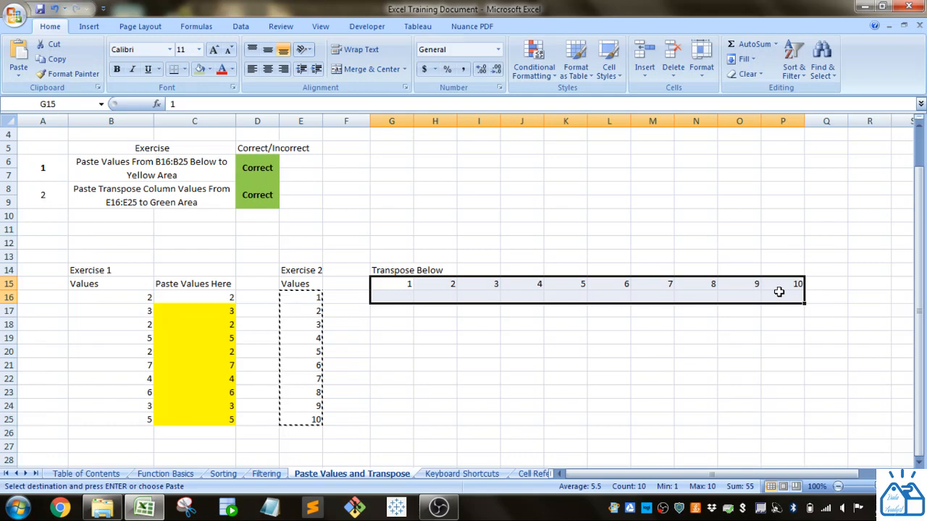
click(376, 389)
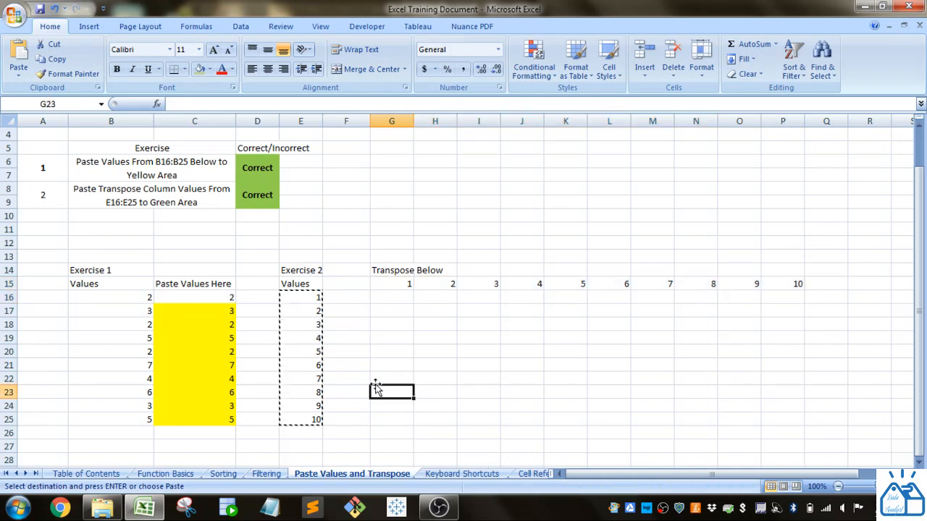